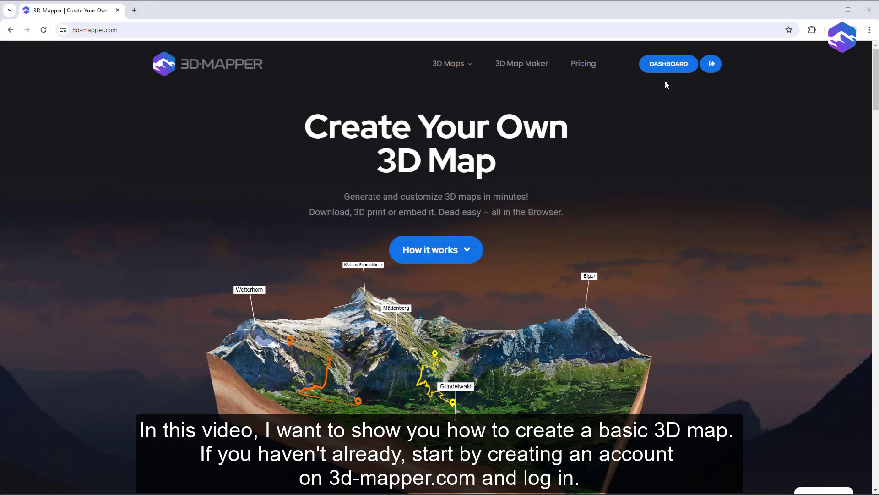
Go to the account dashboard and create a new map in the editor.
left_click(666, 67)
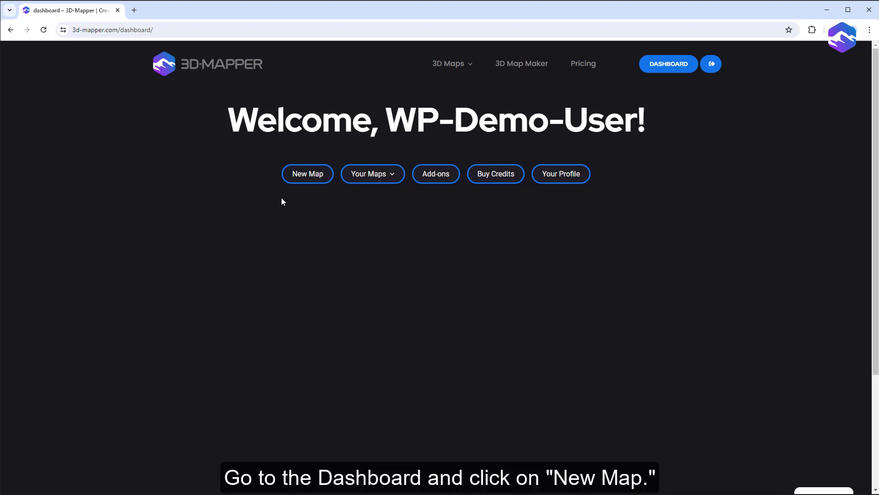
left_click(309, 174)
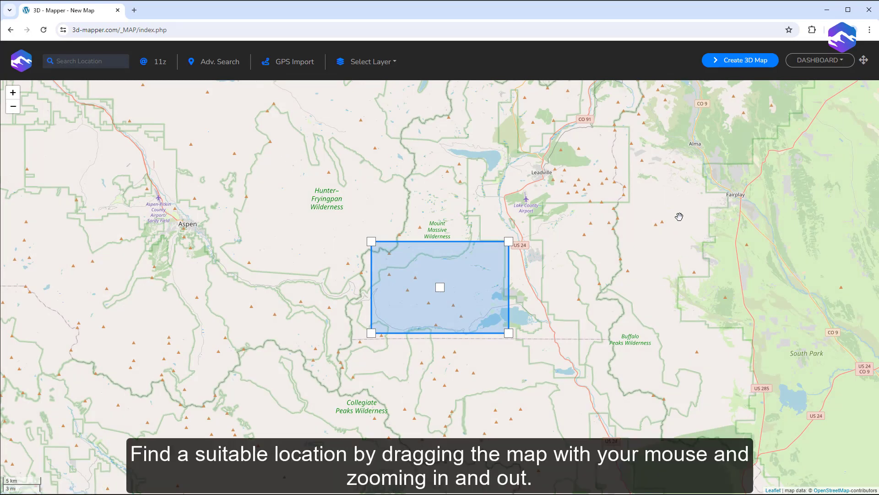
Search for 'dubino' and jump the map to Dubino, Italy.
left_click_drag(617, 223, 183, 247)
left_click_drag(697, 190, 455, 403)
scroll(493, 262, "down", 3)
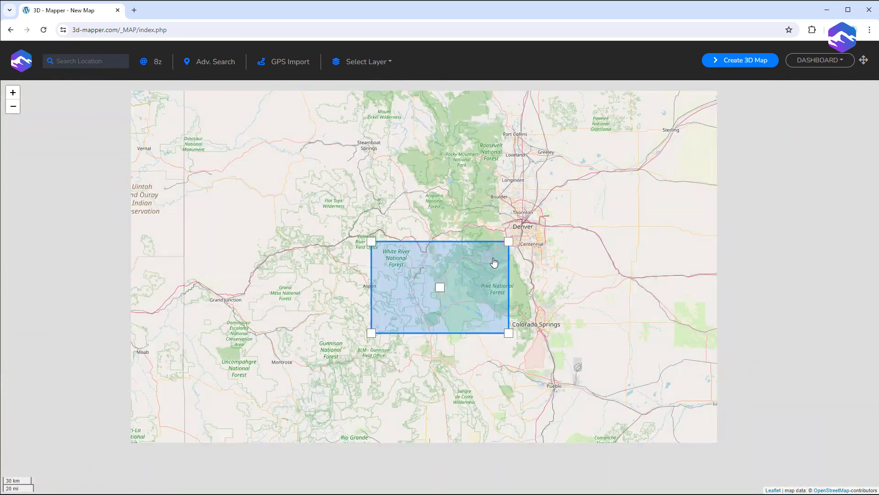
scroll(494, 262, "up", 2)
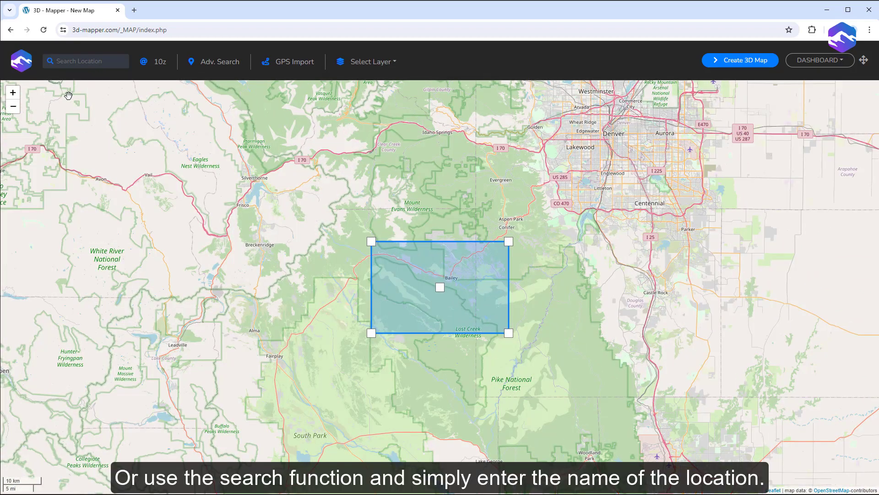
left_click(88, 61)
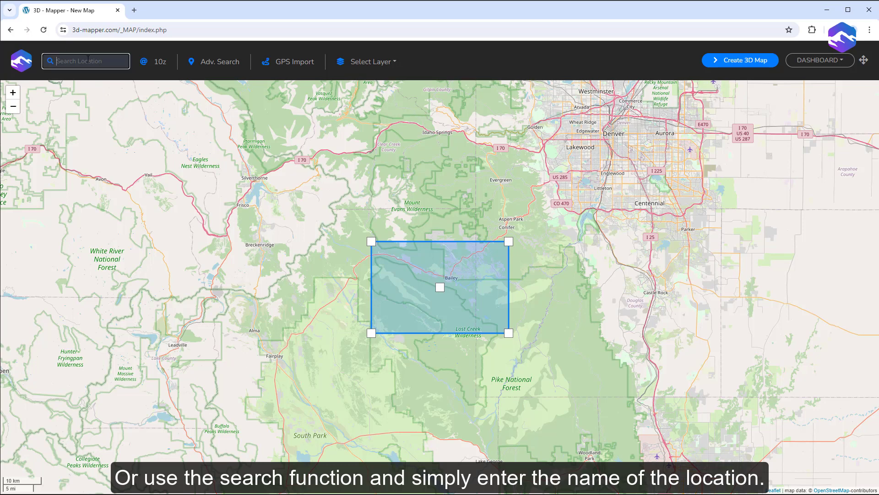
type("dubino")
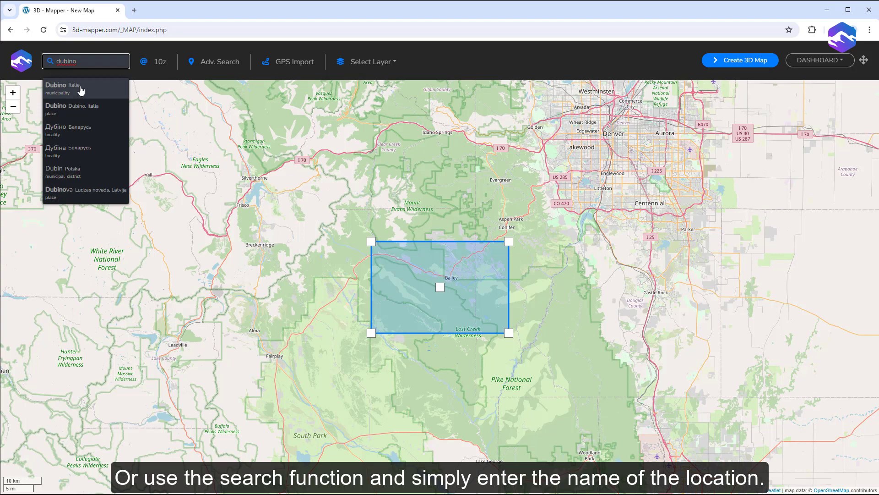
left_click(81, 89)
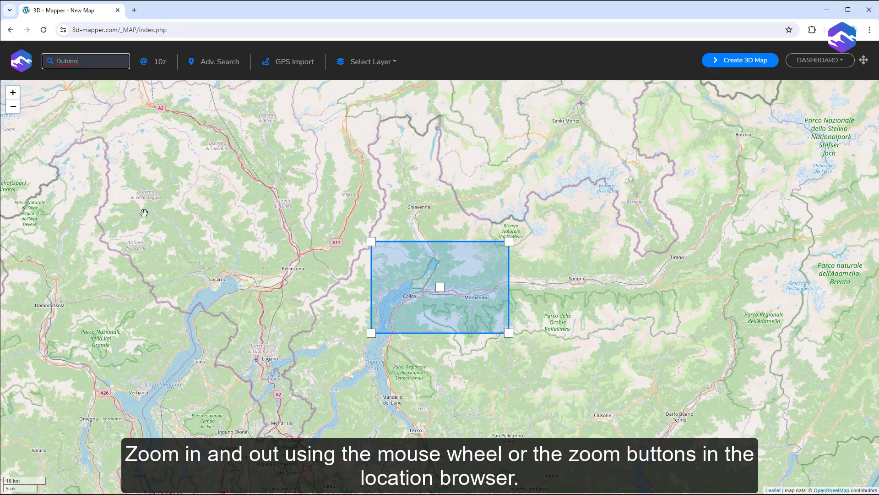
Zoom in three levels with Lago di Mezzola centred inside the selection area.
left_click(13, 93)
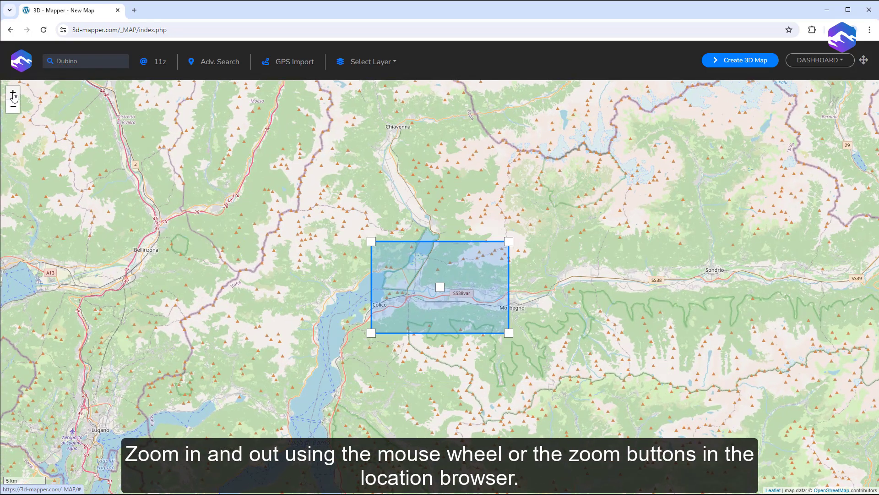
left_click(13, 94)
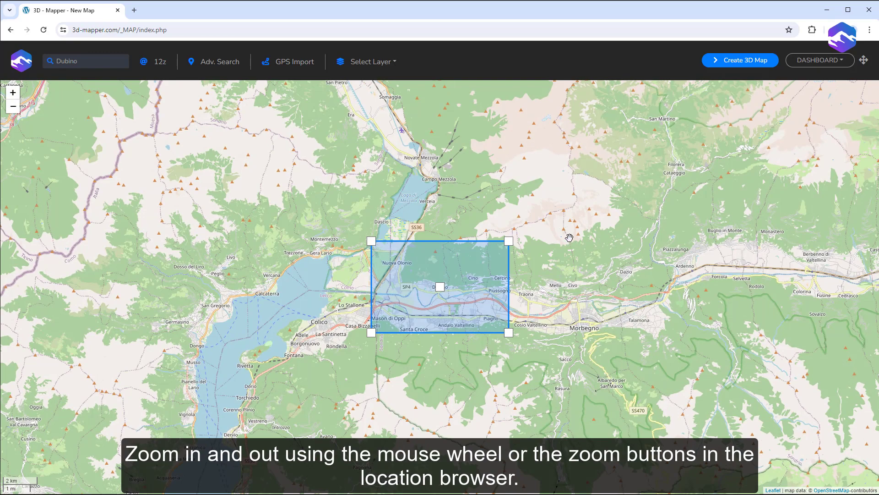
left_click_drag(589, 199, 560, 334)
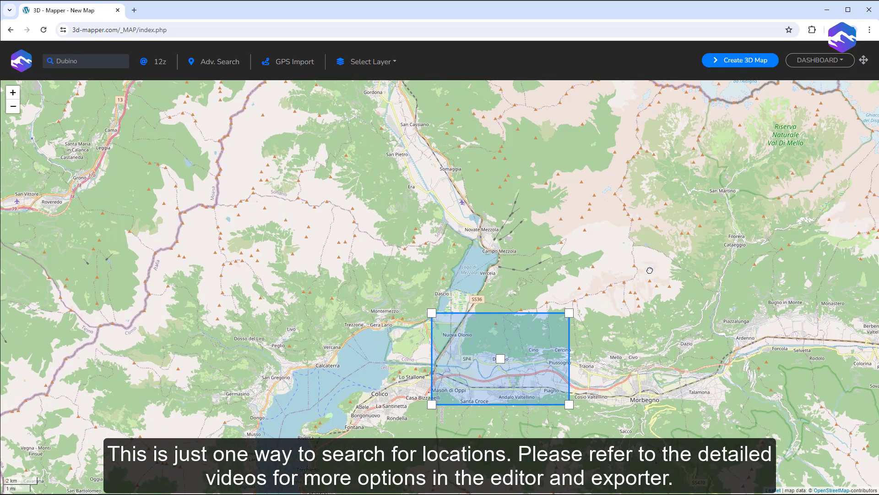
left_click(13, 93)
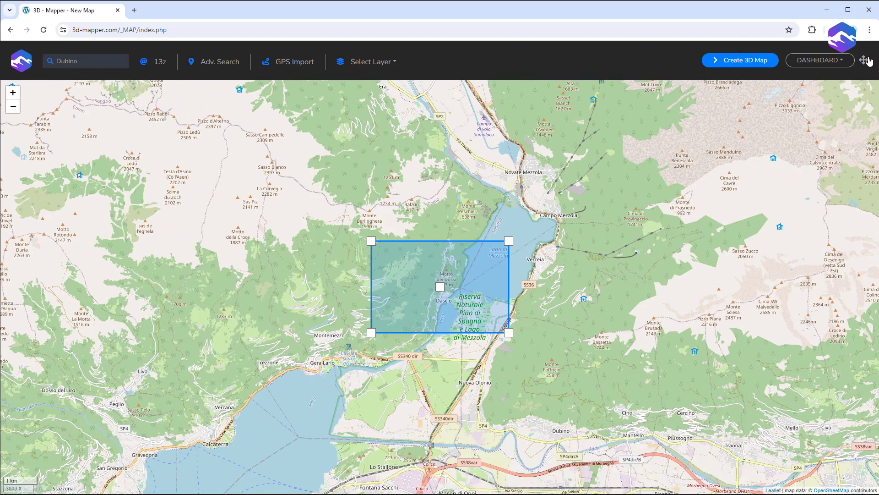
In full screen, stretch the selection over Lago di Mezzola, northern Lake Como and Dubino.
left_click(864, 60)
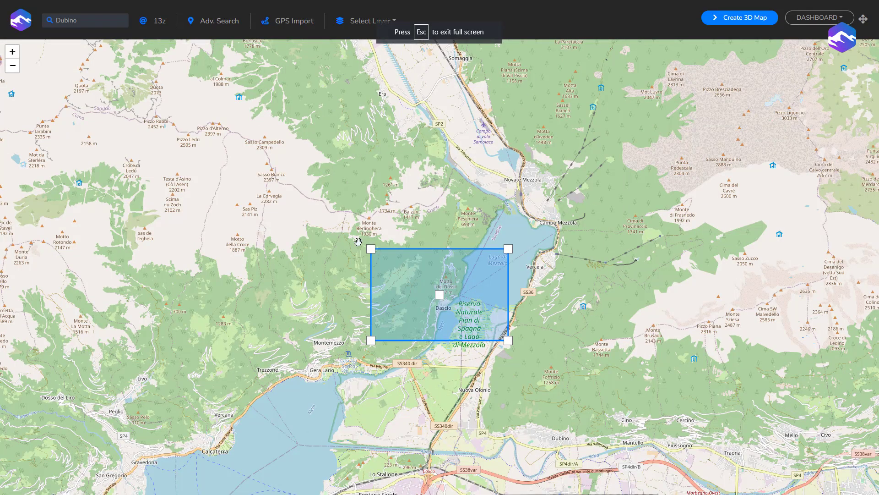
left_click_drag(393, 265, 390, 210)
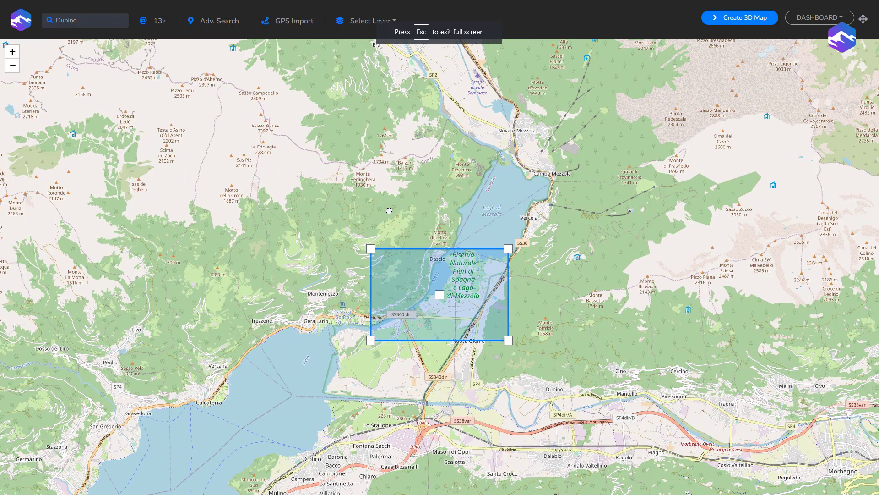
left_click_drag(371, 248, 75, 42)
left_click_drag(509, 340, 789, 483)
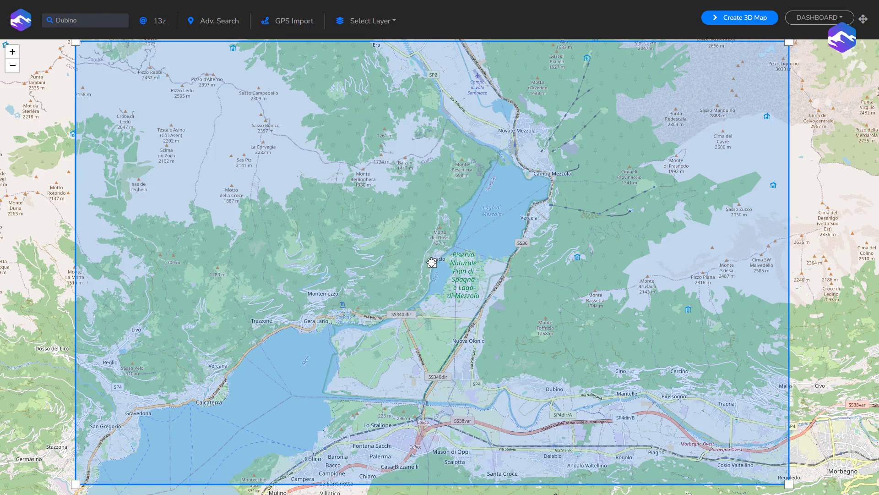
mouse_move(432, 262)
left_mouse_down()
mouse_move(381, 264)
mouse_move(560, 277)
mouse_move(447, 266)
left_mouse_up()
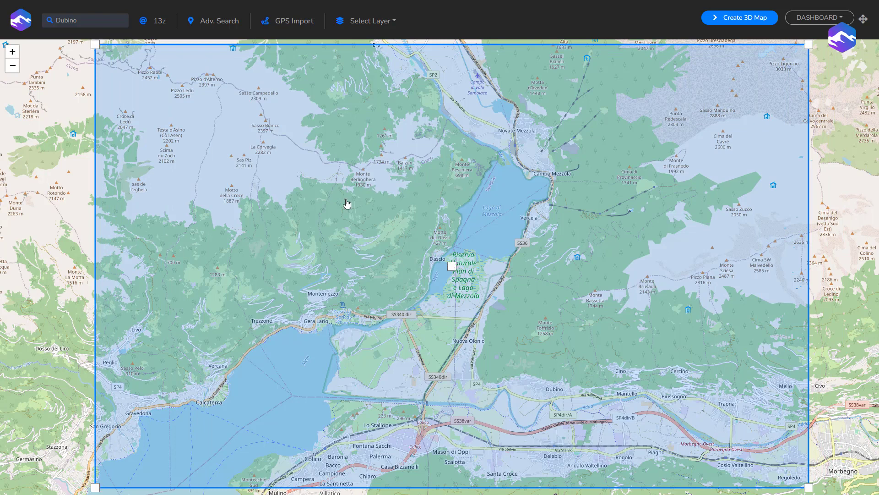
Try the OpenTopoMap, Outdoor and Satellite Street layers, then settle on plain Satellite.
left_click(392, 23)
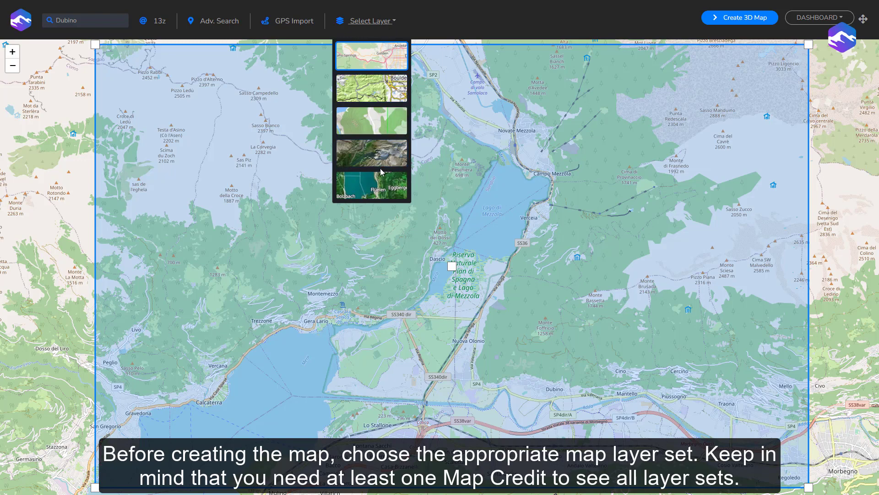
left_click(378, 89)
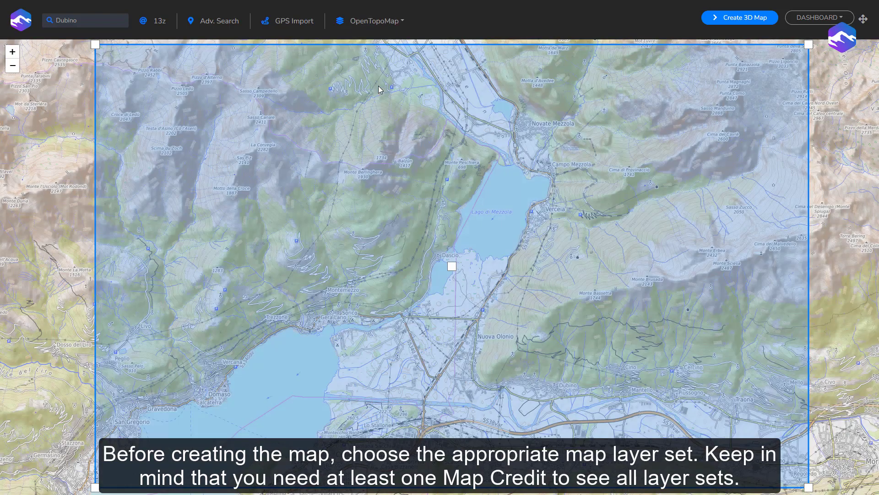
left_click(377, 27)
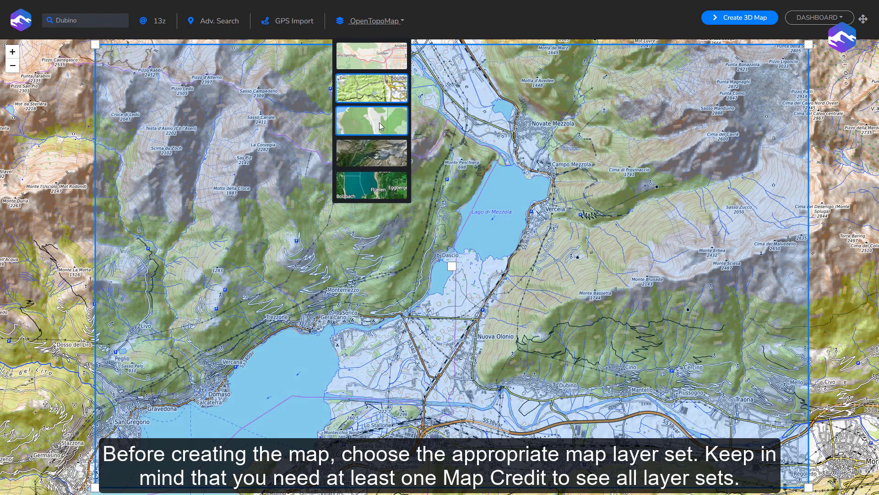
left_click(379, 127)
left_click(365, 26)
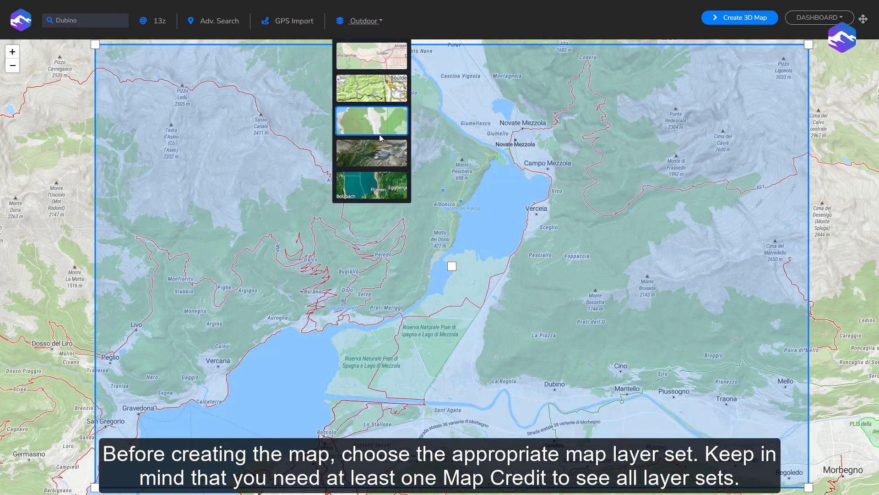
left_click(379, 146)
left_click(368, 28)
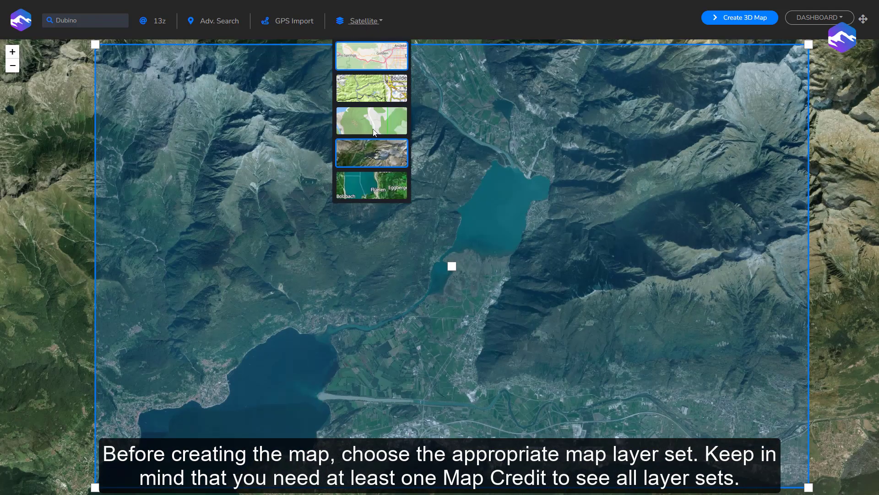
left_click(374, 185)
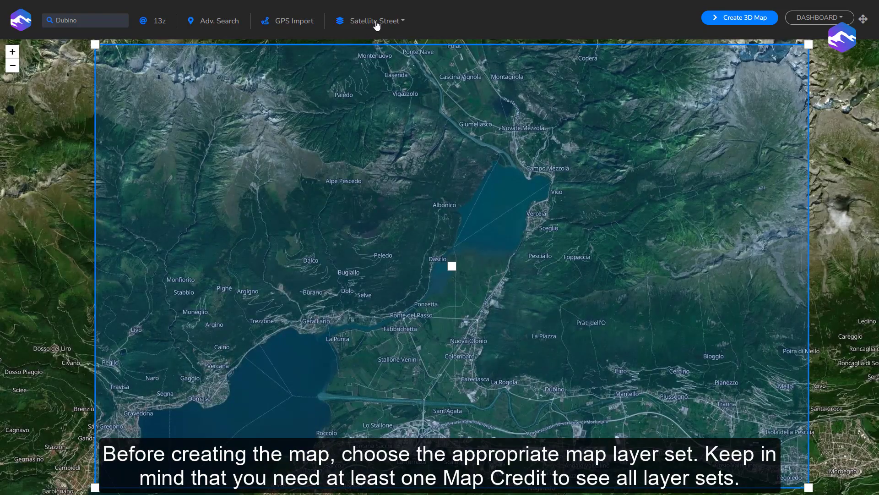
left_click(377, 25)
left_click(374, 155)
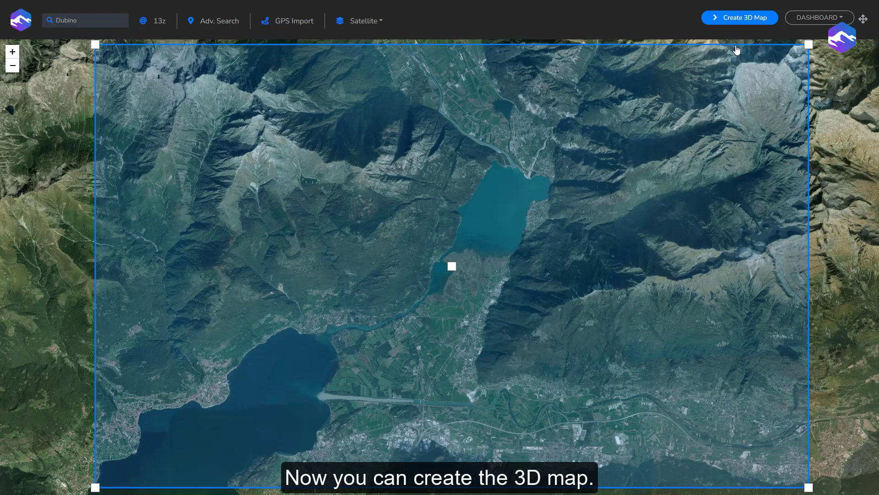
Generate the 3D terrain block and raise its terrain height from 10 to 18.
left_click(739, 18)
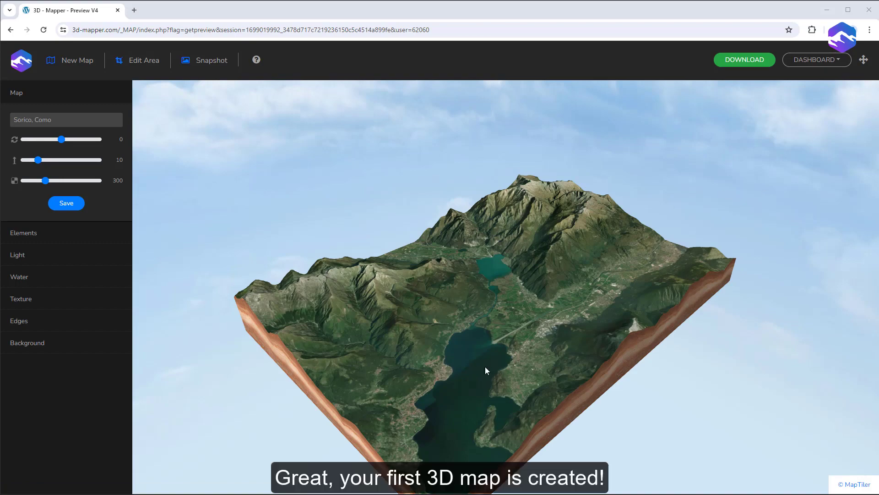
left_click_drag(485, 366, 480, 349)
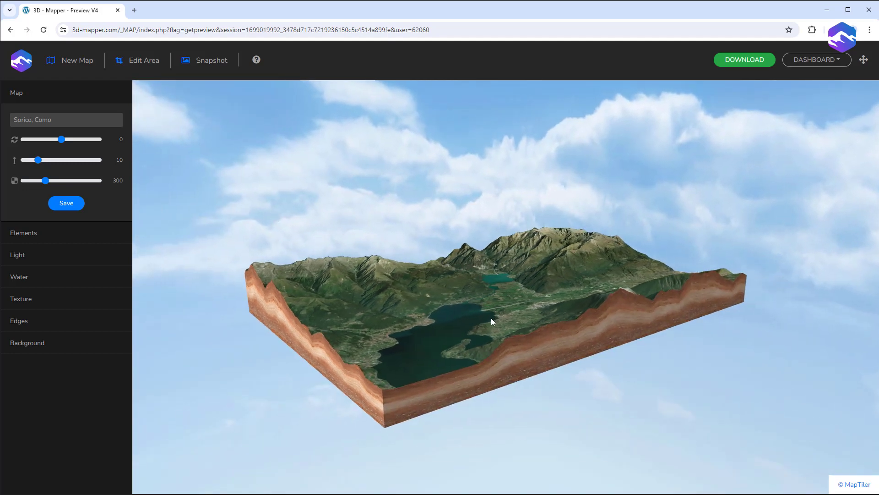
scroll(491, 318, "up", 3)
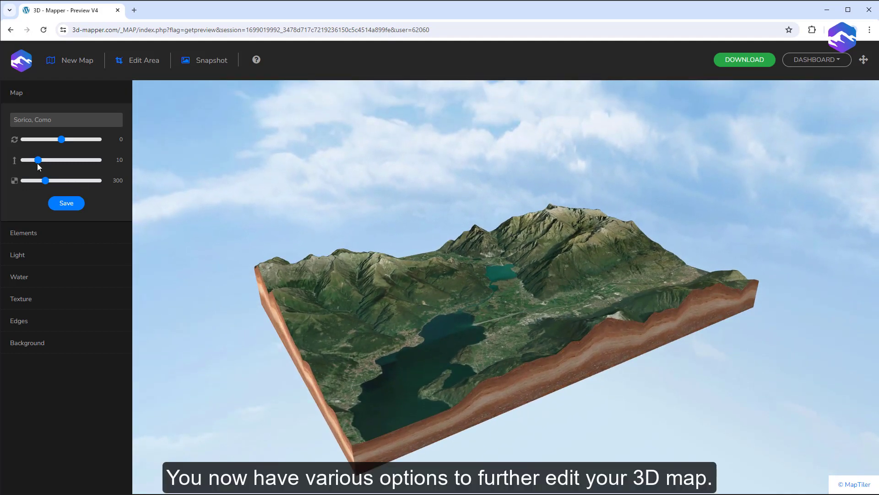
left_click_drag(38, 160, 50, 161)
left_click_drag(534, 318, 542, 300)
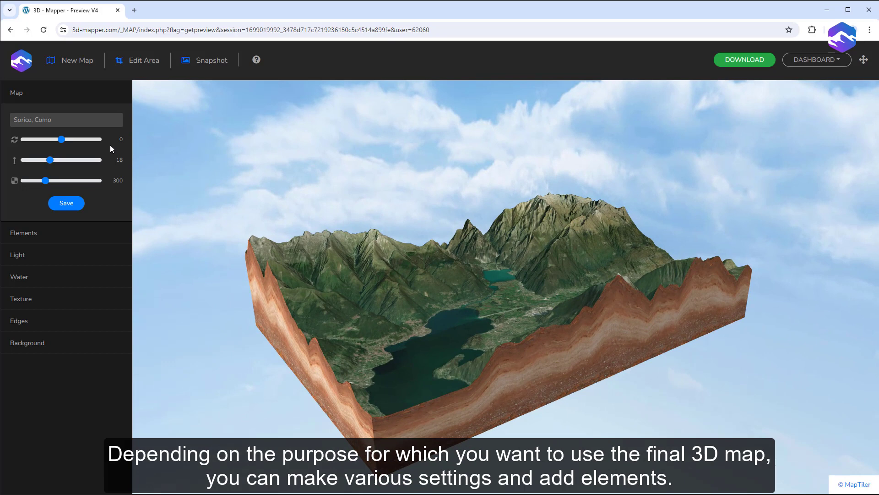
Rename the map to 'My 3d map of Dubino' and save it.
left_click(64, 119)
type("My 3d map")
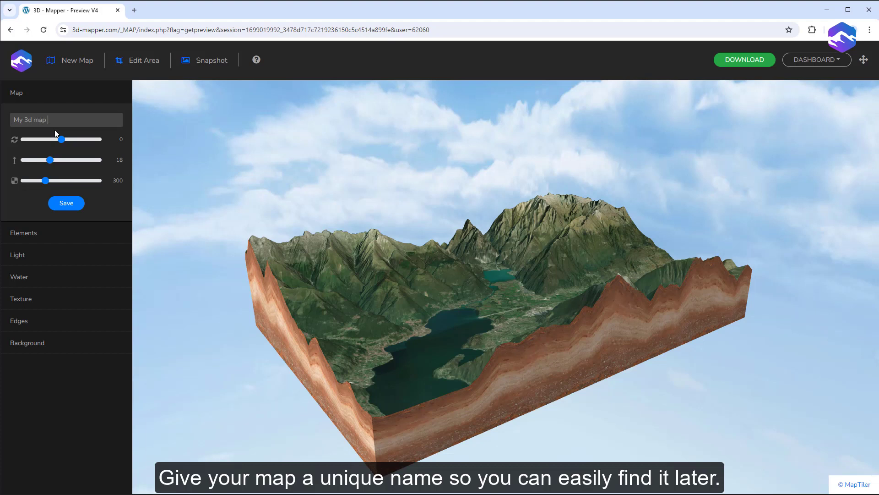
type(" of Dubino")
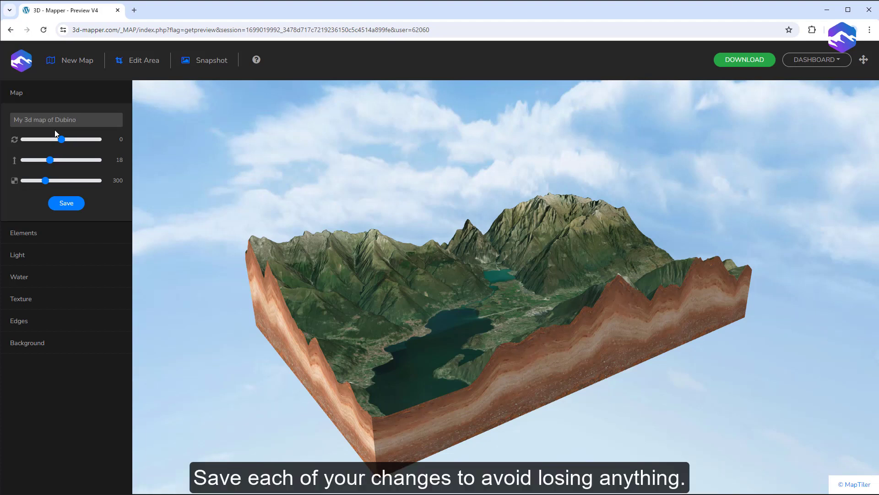
left_click(79, 207)
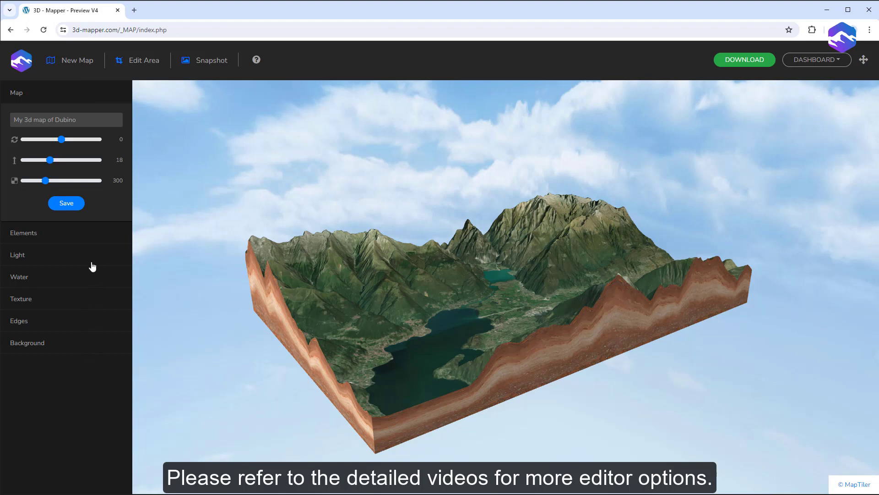
Browse the Elements, Light, Water, Edges and Background settings sections.
left_click(94, 234)
left_click(89, 316)
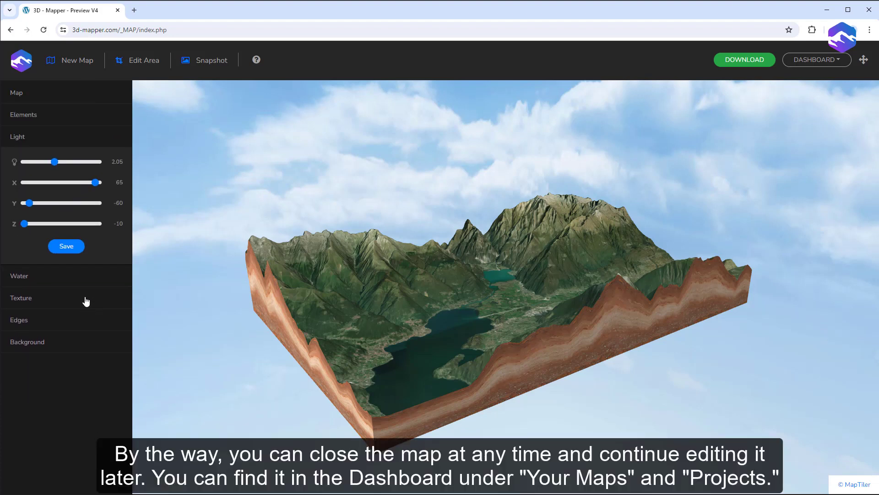
left_click(90, 278)
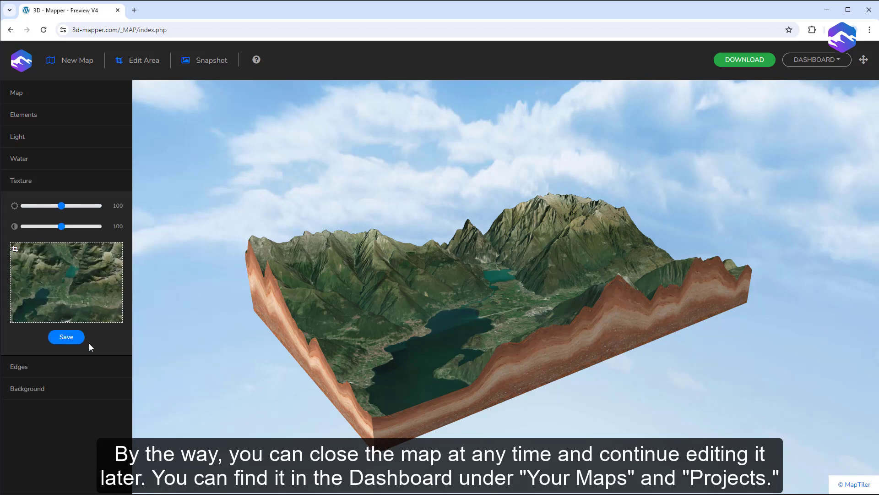
left_click(87, 364)
left_click(88, 327)
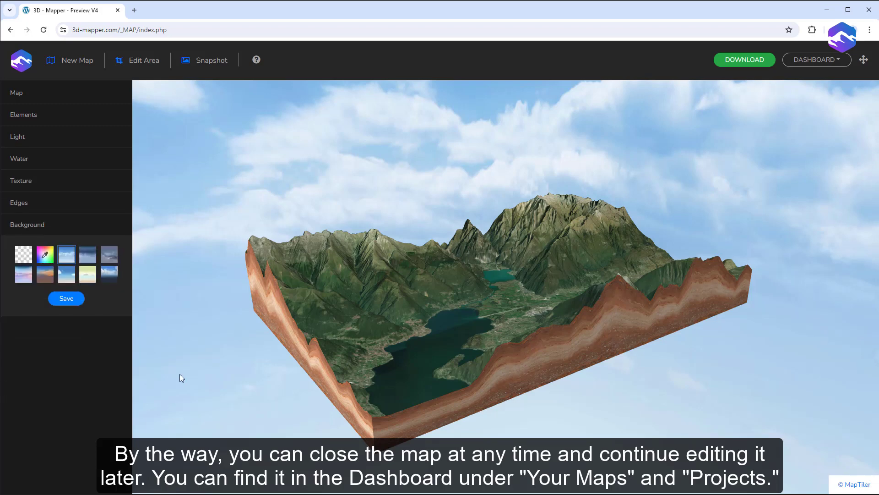
left_click_drag(640, 183, 546, 233)
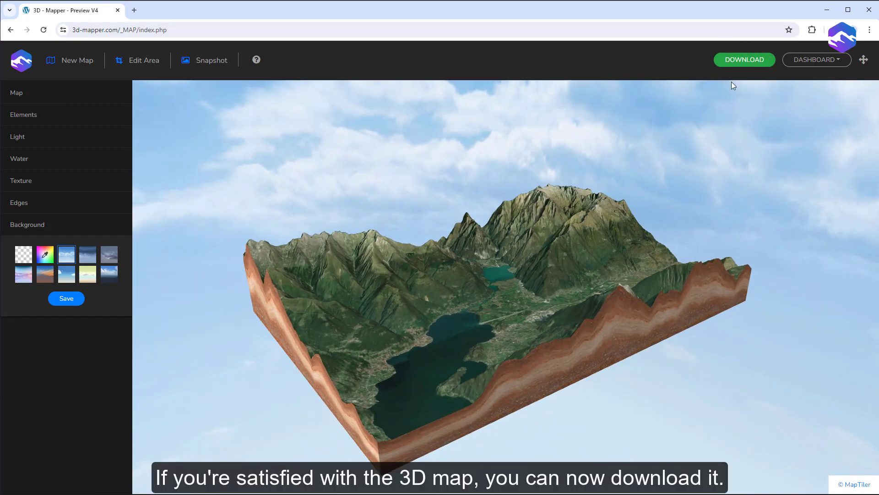
Check out the Dubino map for 1 credit after agreeing to the Terms of Use.
left_click(731, 66)
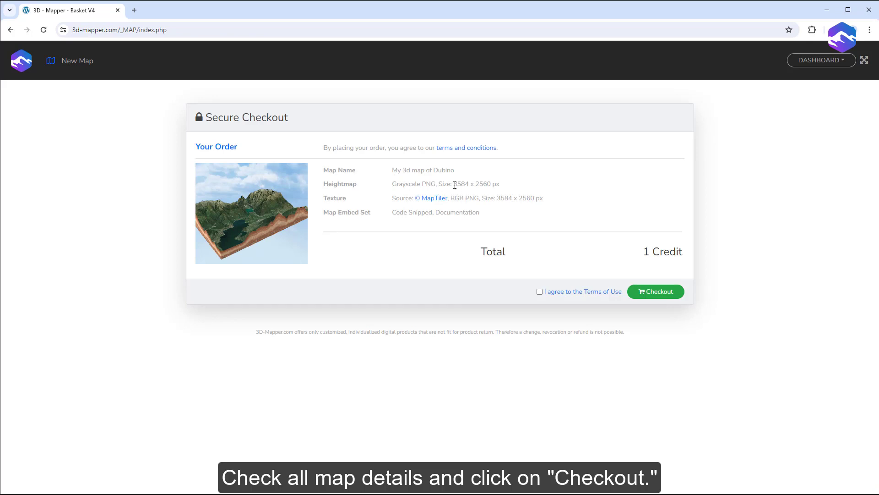
left_click_drag(454, 185, 515, 184)
left_click(540, 292)
left_click(657, 293)
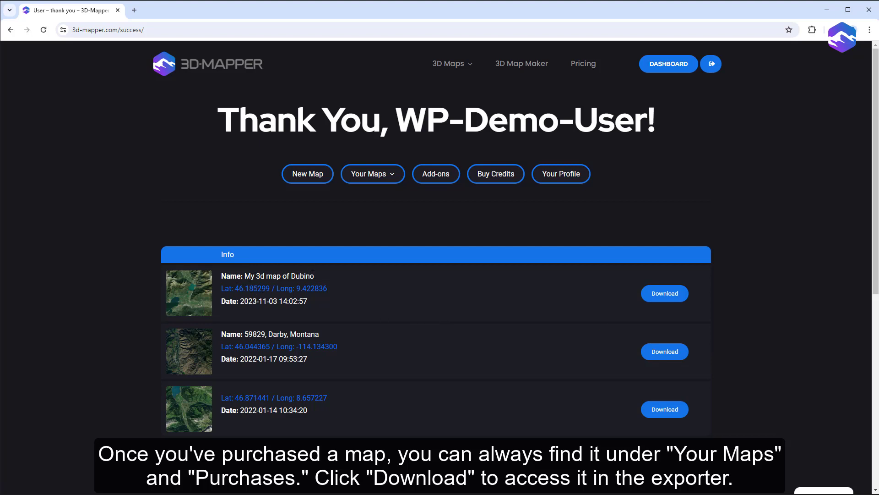
Open 'My 3d map of Dubino' in the exporter and view its 3D Print Files and Hi-Res Images tabs.
left_click_drag(313, 274, 244, 275)
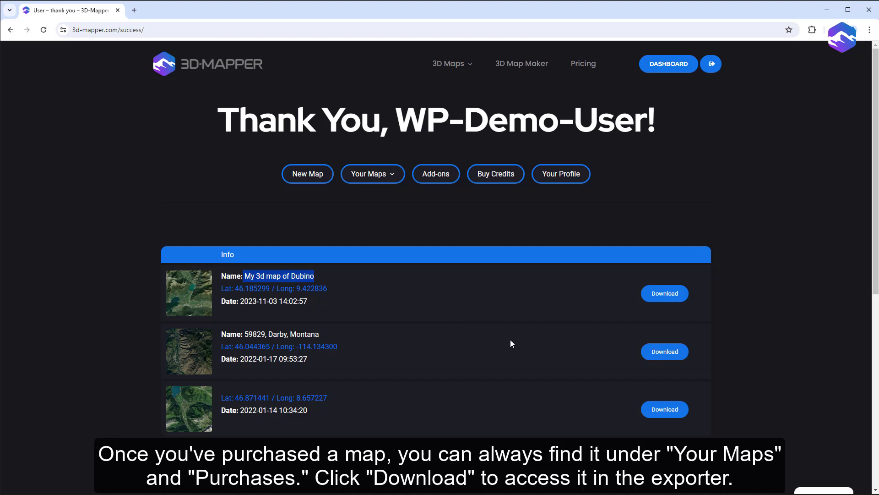
left_click(499, 303)
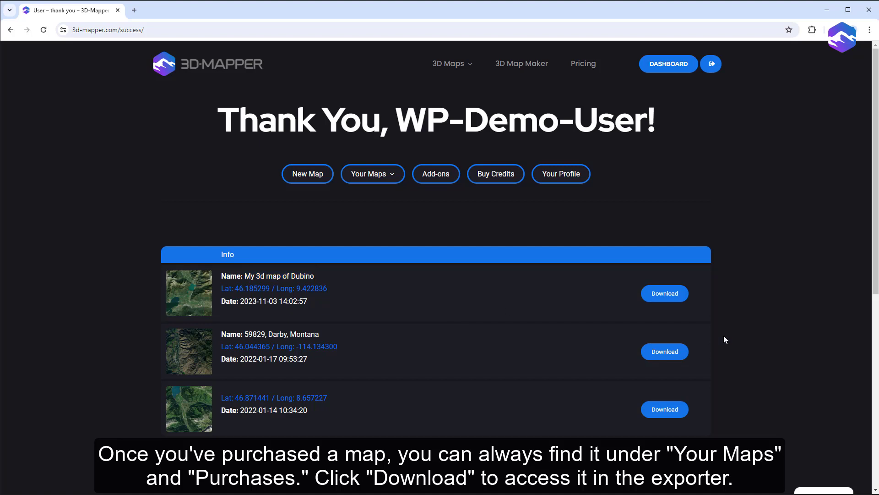
left_click(660, 301)
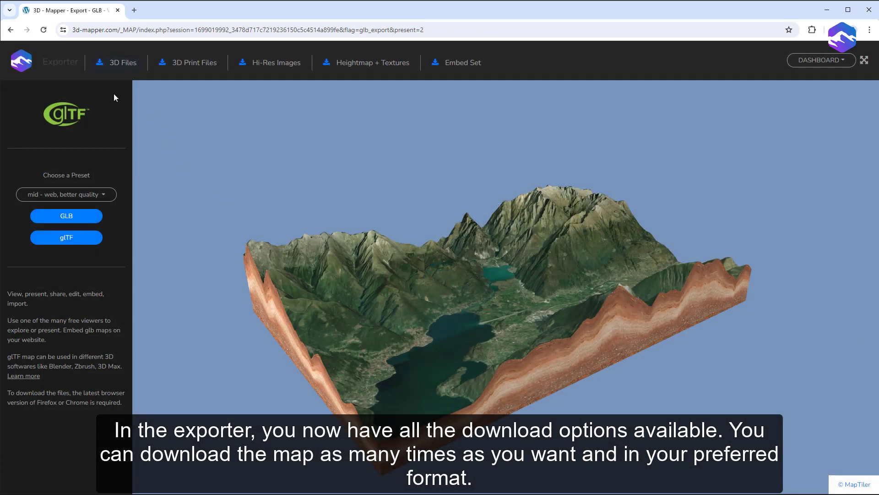
left_click(196, 67)
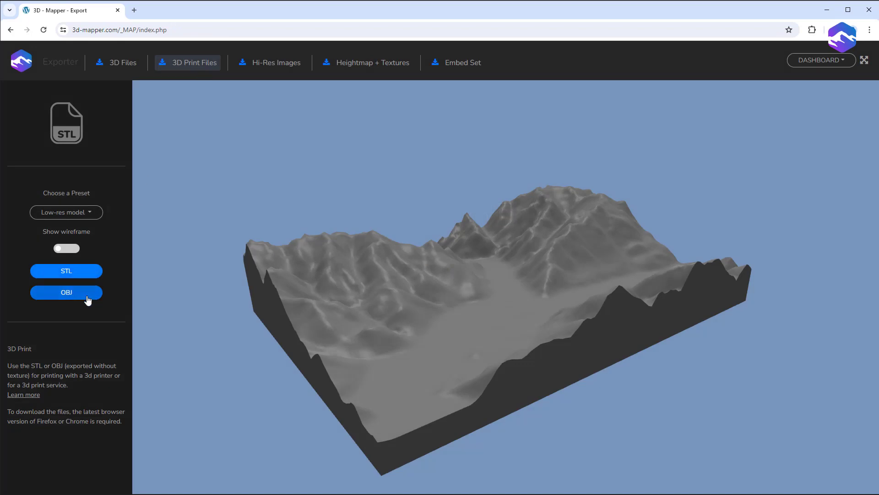
left_click(269, 65)
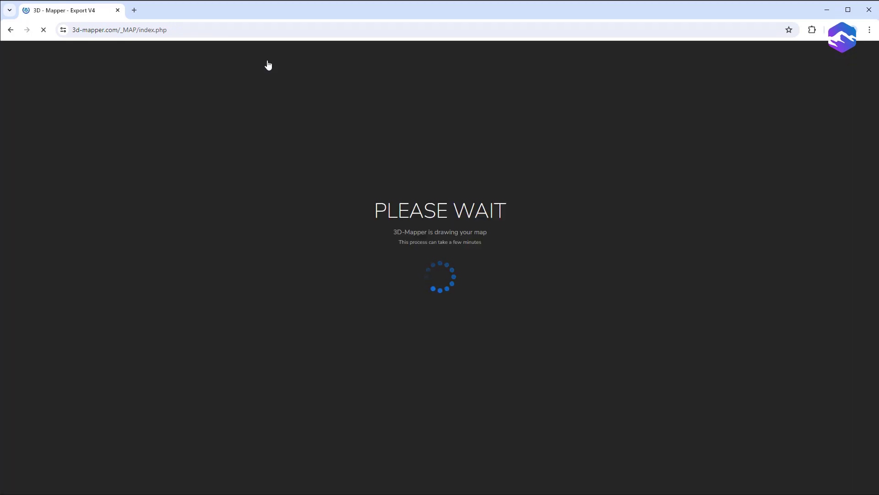